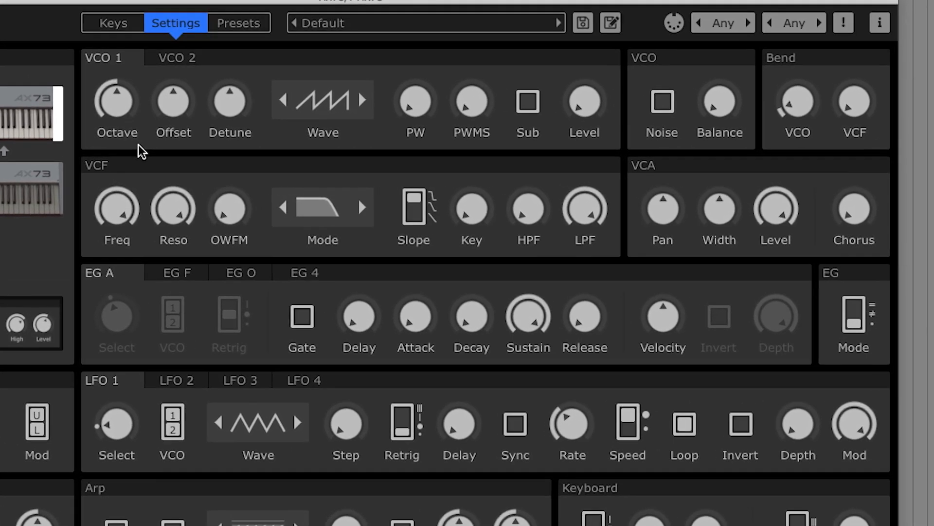
Lower the VCF frequency to about a fifth of its range and give envelope EG F 100 depth with a near-maximum attack.
left_click_drag(104, 207, 92, 359)
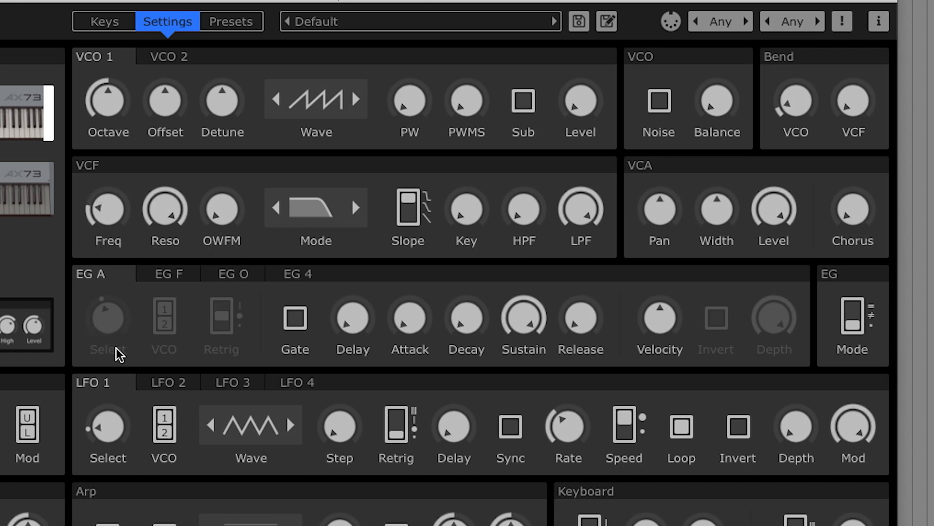
left_click(187, 281)
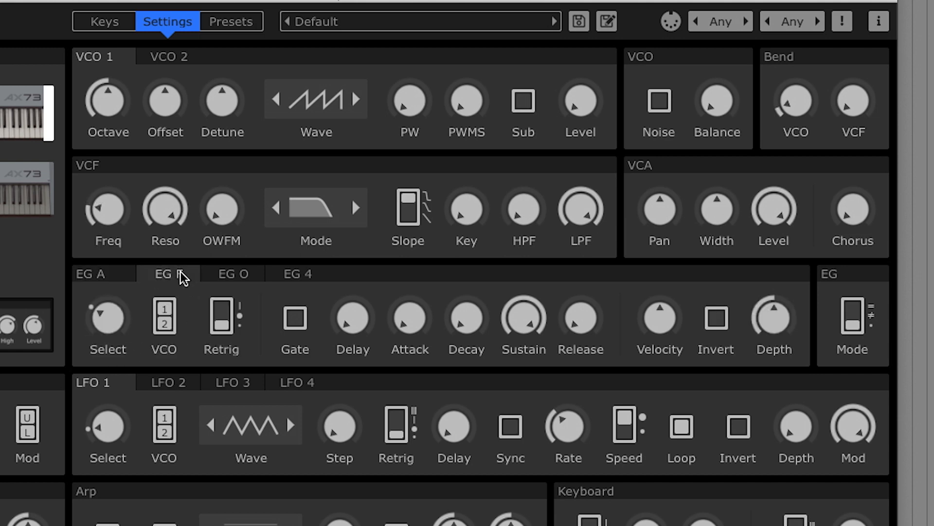
left_click_drag(768, 324, 765, 184)
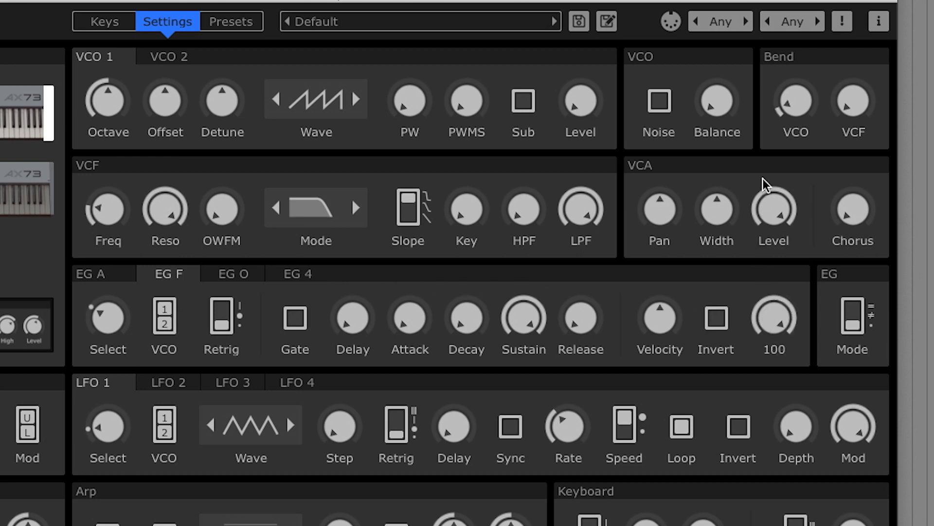
left_click_drag(409, 319, 390, 170)
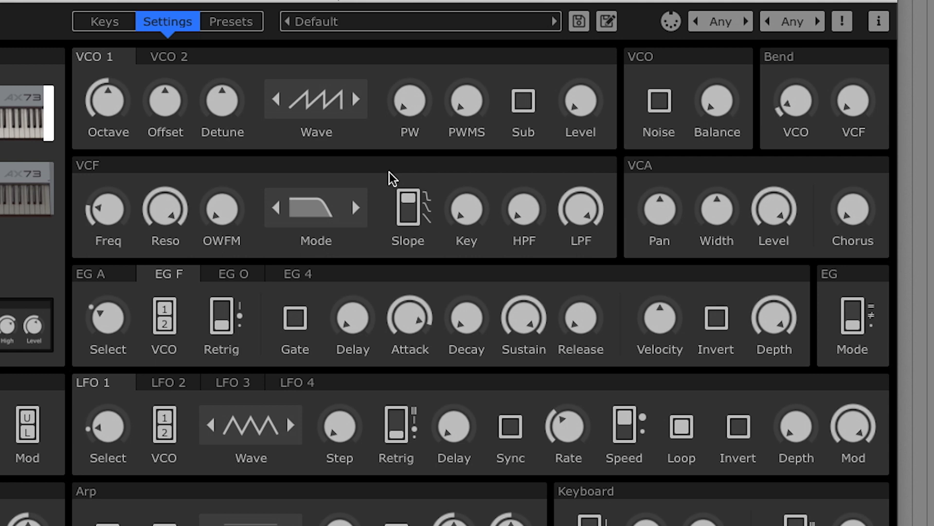
Try the band-pass and following VCF filter modes, and raise the low-pass filter's OWFM in stages to maximum.
left_click(360, 209)
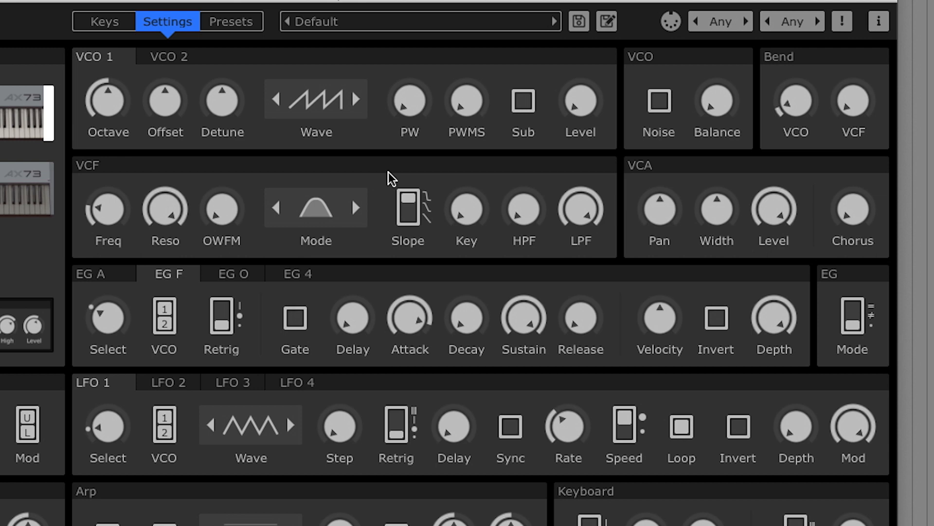
left_click(356, 207)
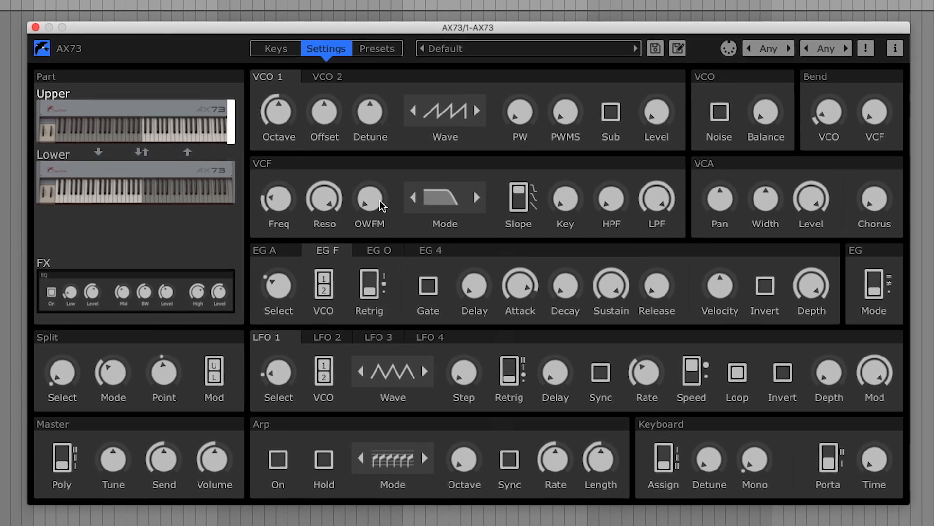
left_click_drag(372, 203, 376, 168)
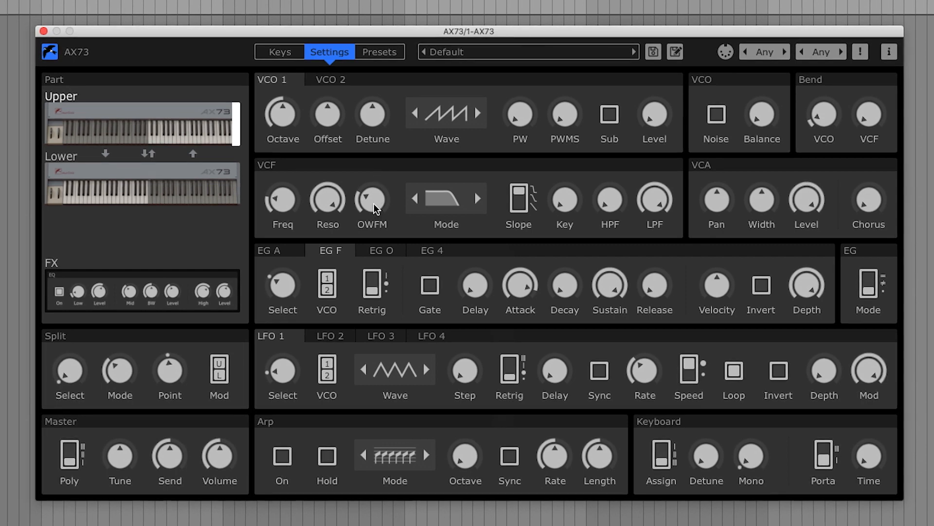
left_click_drag(374, 206, 383, 166)
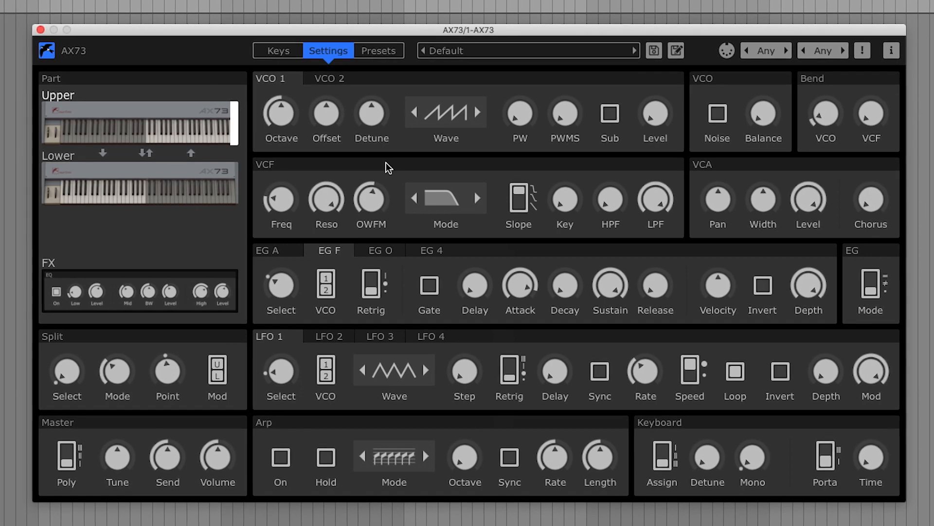
left_click_drag(373, 200, 374, 169)
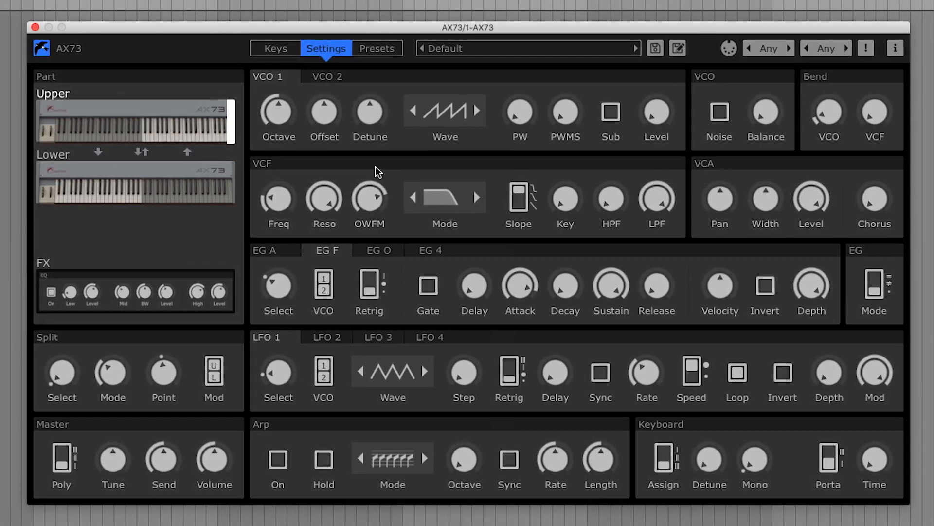
left_click_drag(370, 194, 390, 157)
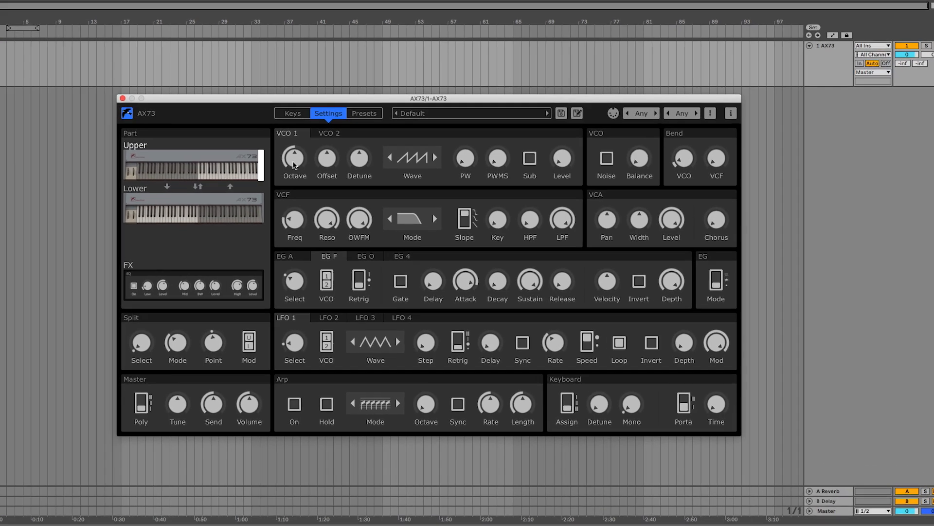
Raise VCO 1's octave to its highest setting and switch the keyboard Assign mode to I.
mouse_move(298, 163)
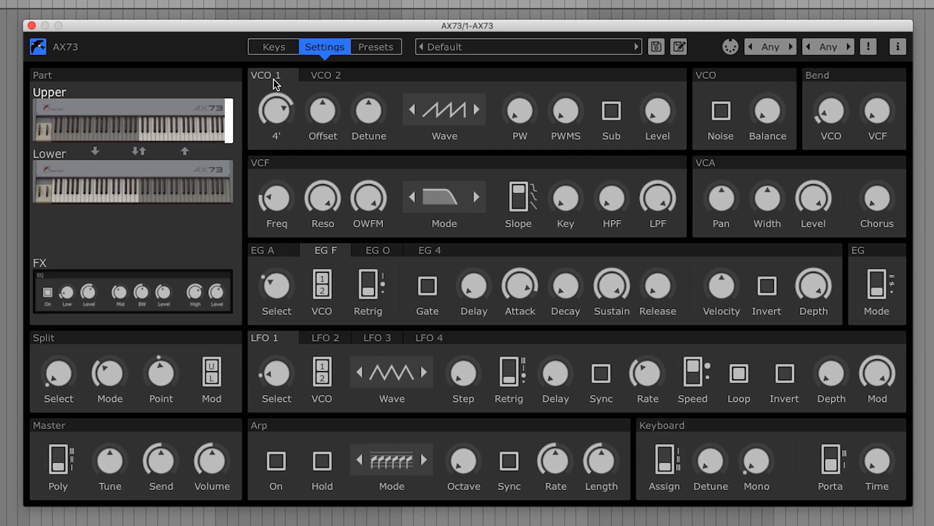
left_click_drag(274, 78, 278, 54)
left_click(663, 465)
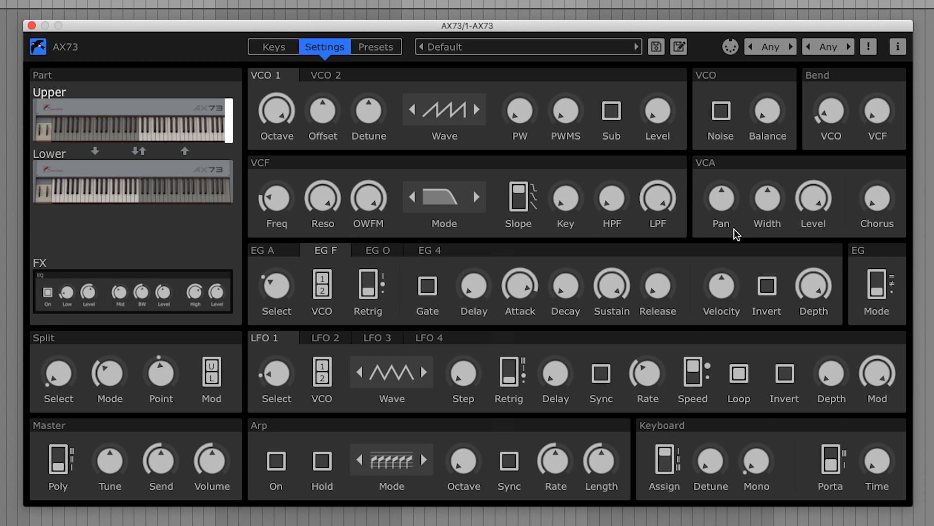
Raise the VCA Width to maximum, enable VCO noise and increase the VCO Balance.
left_click_drag(765, 204, 766, 121)
left_click(721, 111)
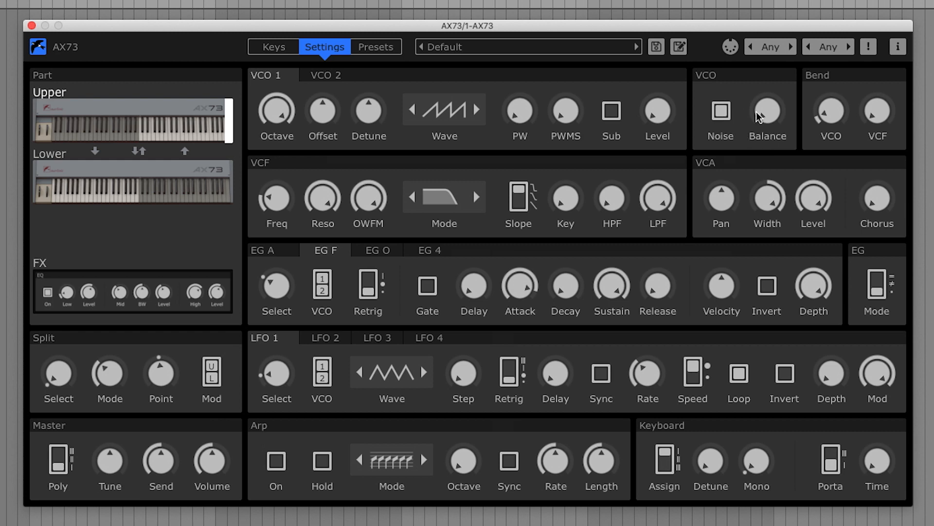
left_click_drag(764, 118, 764, 73)
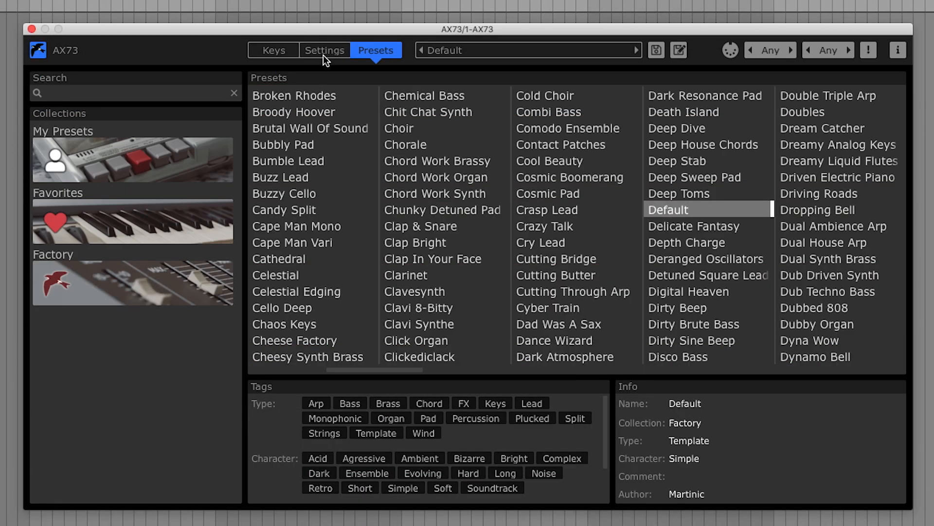
In the synth settings, turn on the arpeggiator with maximum octave range, and compare the VCA Width at maximum and at centre.
left_click(324, 53)
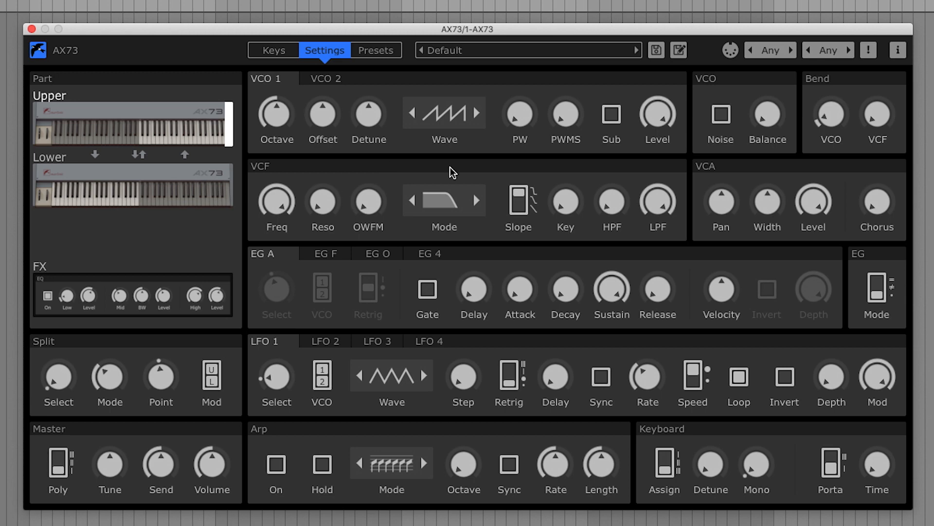
left_click_drag(763, 208, 764, 141)
left_click(276, 464)
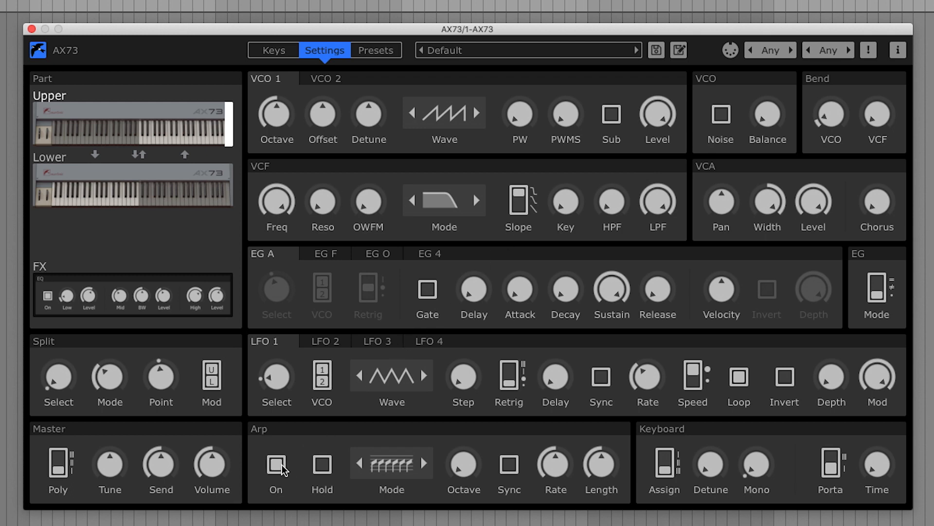
left_click_drag(479, 460, 479, 301)
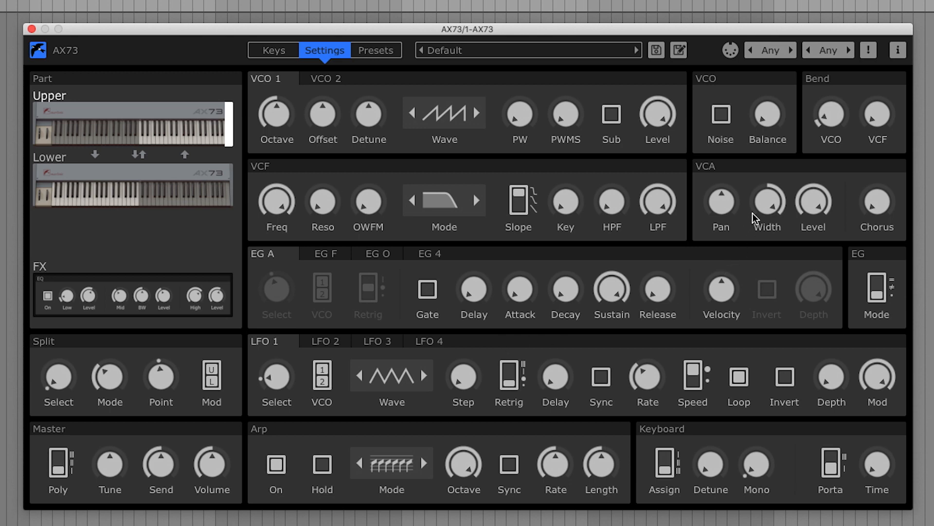
left_click_drag(766, 195, 755, 356)
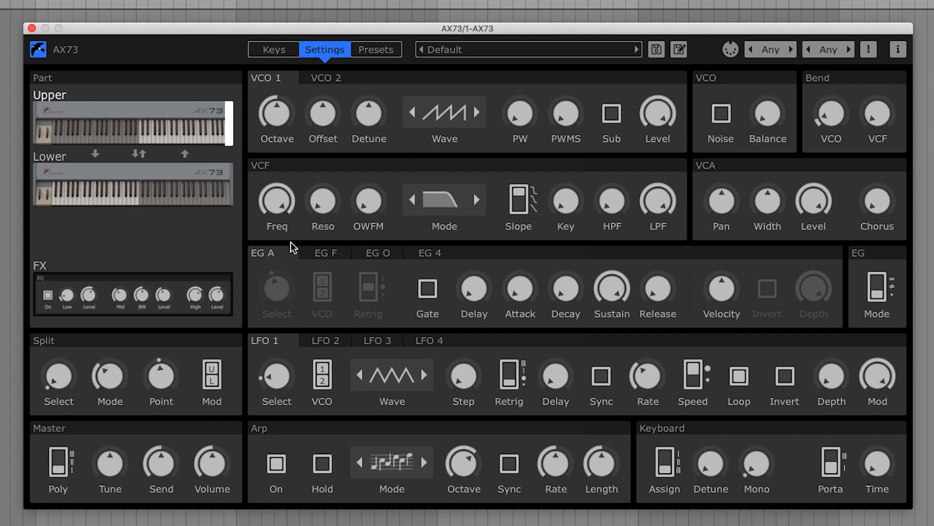
Raise the Split Select with the Lower part active, and return to editing the Upper part.
left_click(154, 176)
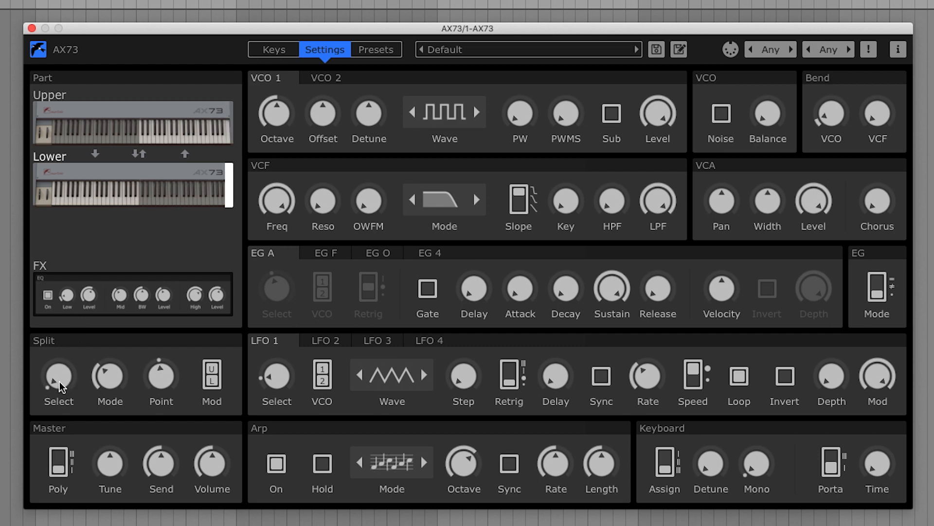
left_click_drag(61, 382, 62, 298)
left_click(154, 110)
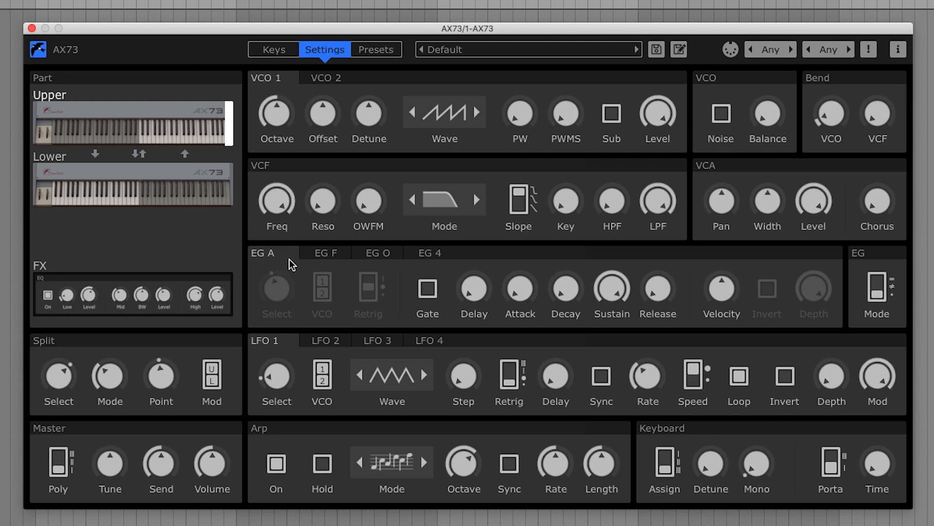
Enable arpeggiator Sync and raise the arpeggiator's octave range further.
left_click(513, 466)
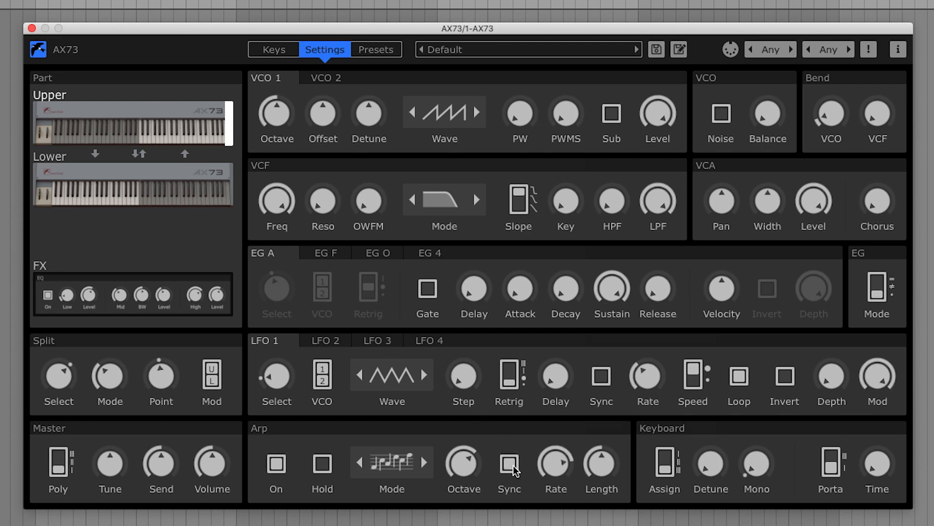
left_click_drag(468, 466, 465, 431)
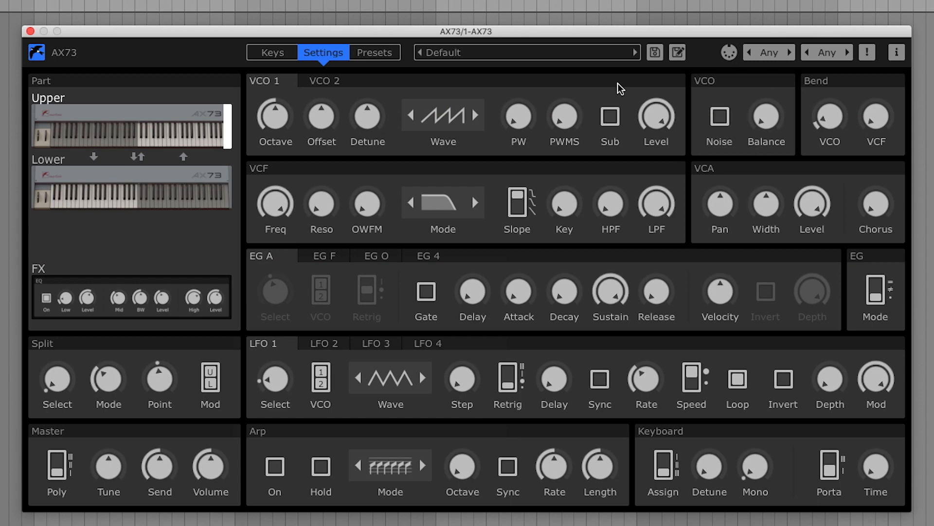
Enable the Sub oscillator for VCO 1 and change its waveform to the previous one in the list.
left_click(611, 117)
left_click(412, 113)
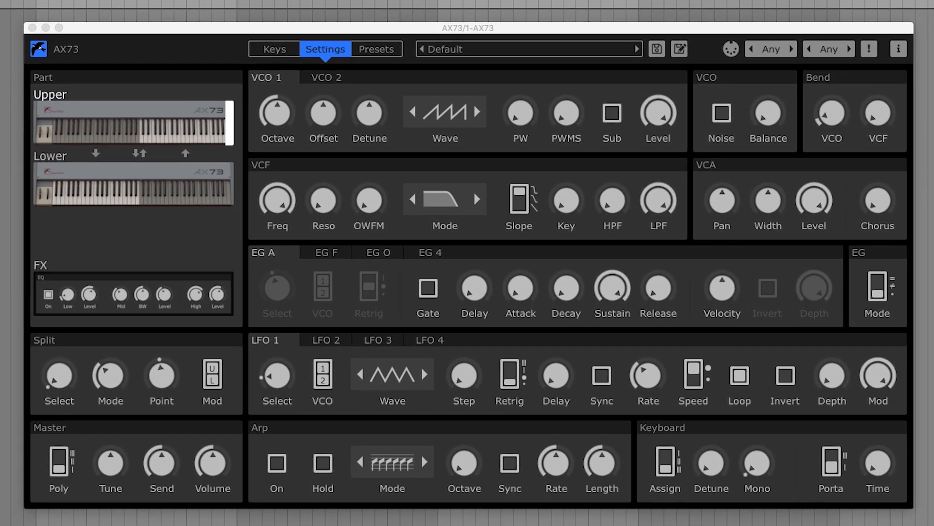
Set VCO 1's PW to about half and PWMS to about three quarters, and slow down LFO 4's rate.
left_click_drag(524, 116, 516, 45)
left_click_drag(564, 113, 559, 24)
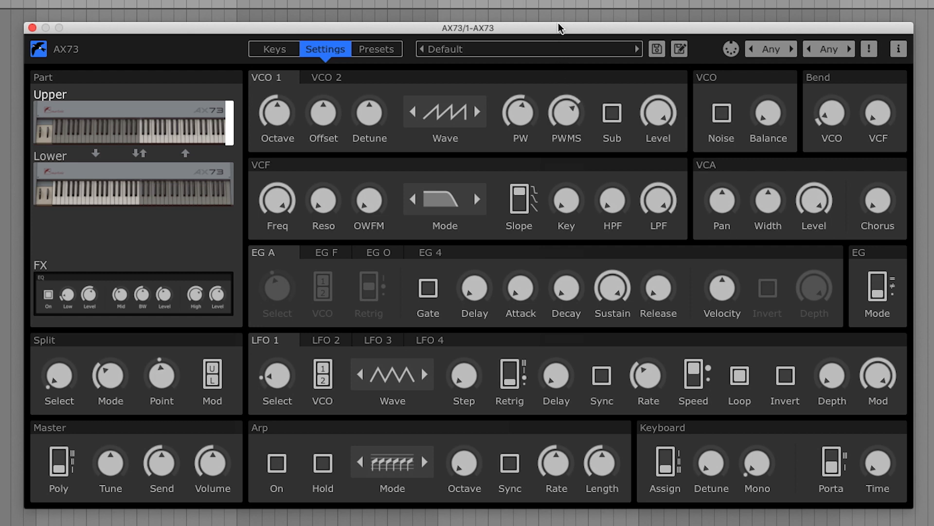
left_click(429, 339)
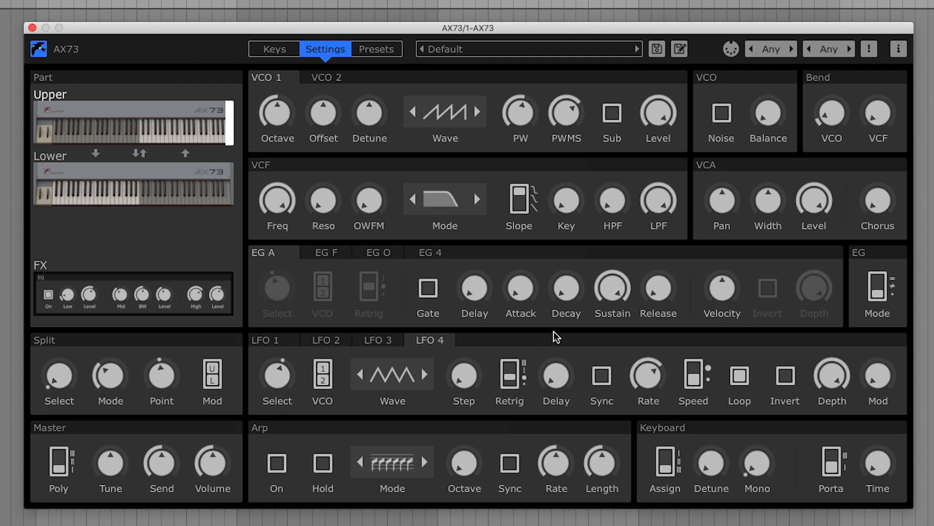
left_click_drag(647, 370, 646, 430)
Audition VCO 1's waveforms in turn: triangle, pulse, combined saw and triangle, sine, and the one after it.
left_click(477, 112)
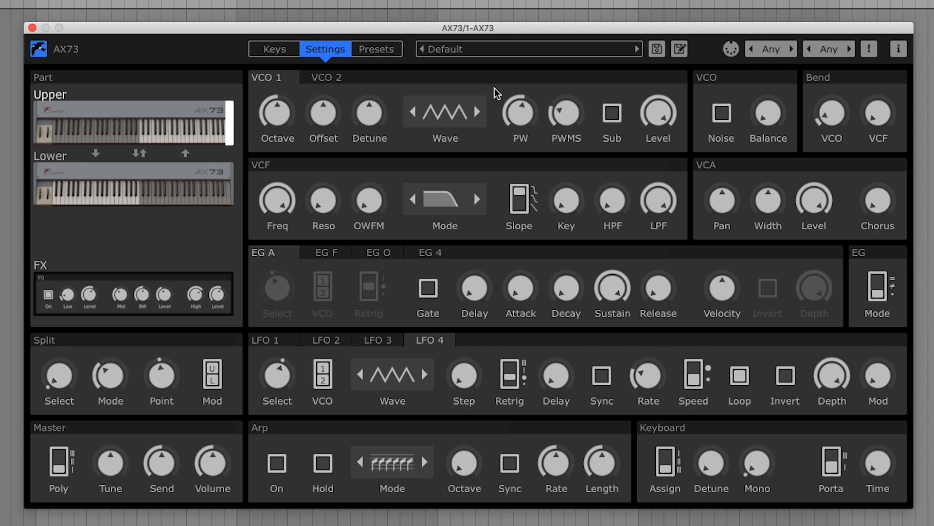
left_click(477, 112)
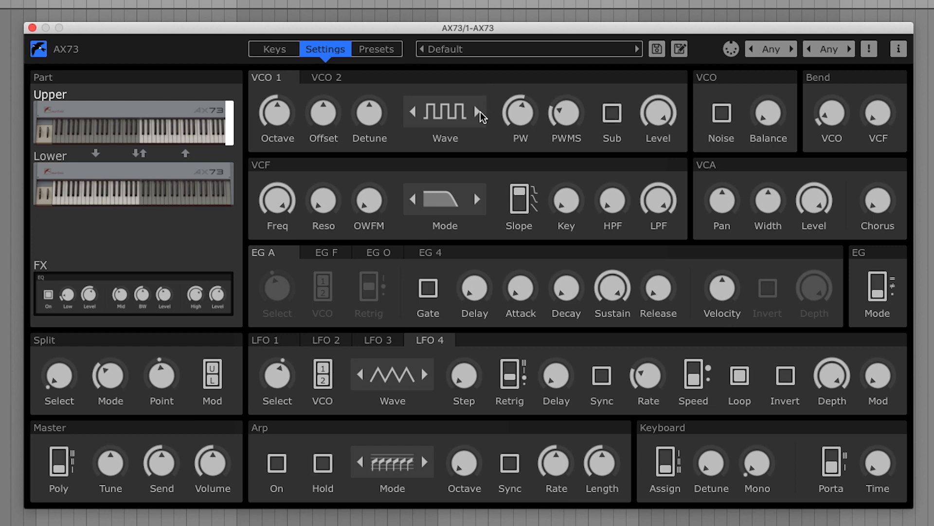
left_click(479, 112)
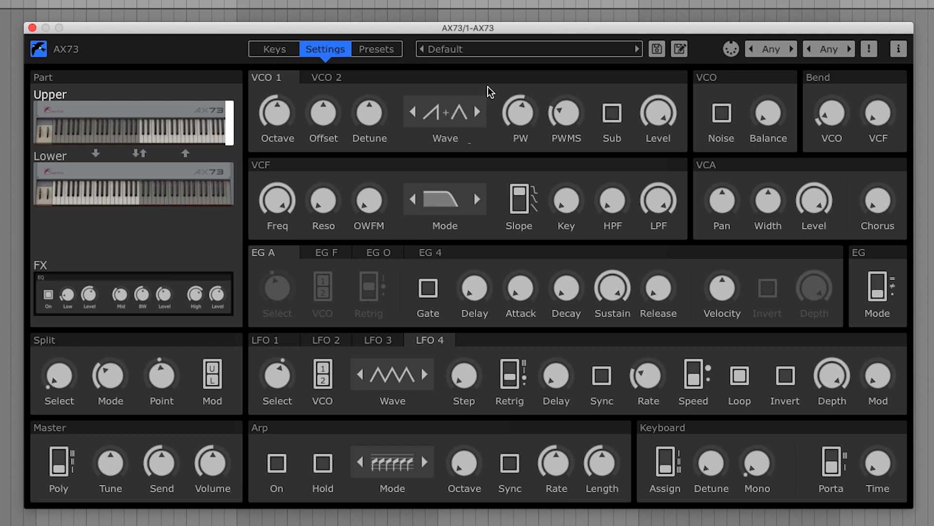
left_click(478, 111)
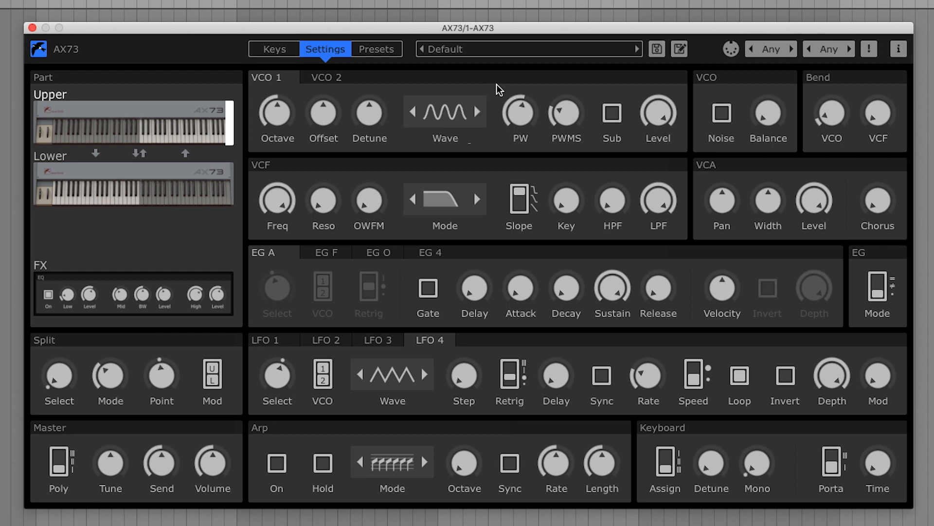
left_click(478, 112)
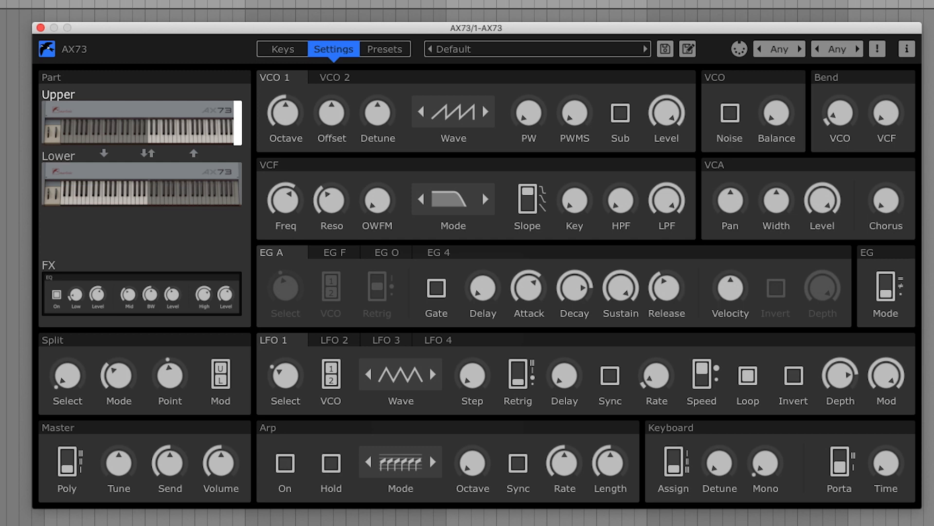
Adjust LFO 1's Step amount in small increments.
left_click_drag(464, 369, 460, 353)
mouse_move(465, 369)
left_mouse_down()
mouse_move(466, 353)
mouse_move(468, 369)
left_mouse_up()
left_click_drag(468, 357, 471, 339)
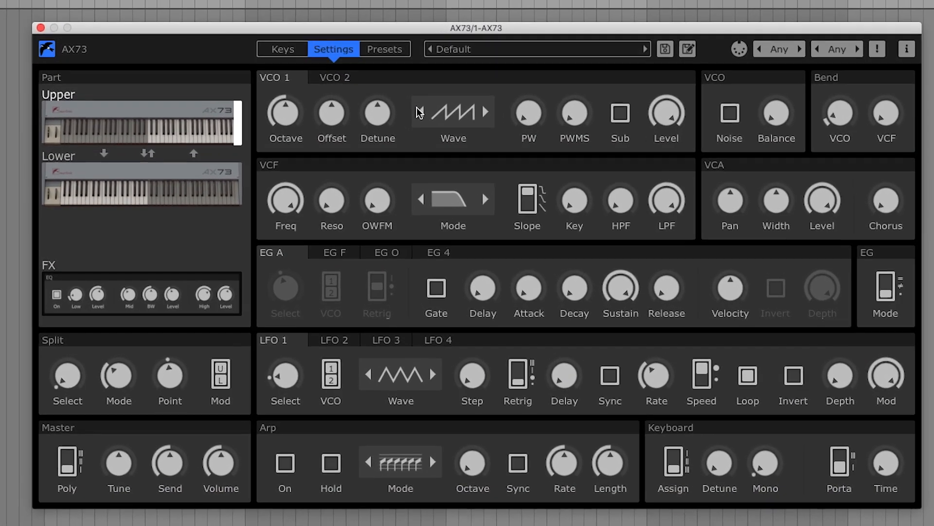
Switch VCO 1 to the Sine waveform and give envelope EG O 100 depth with a long attack.
left_click(414, 140)
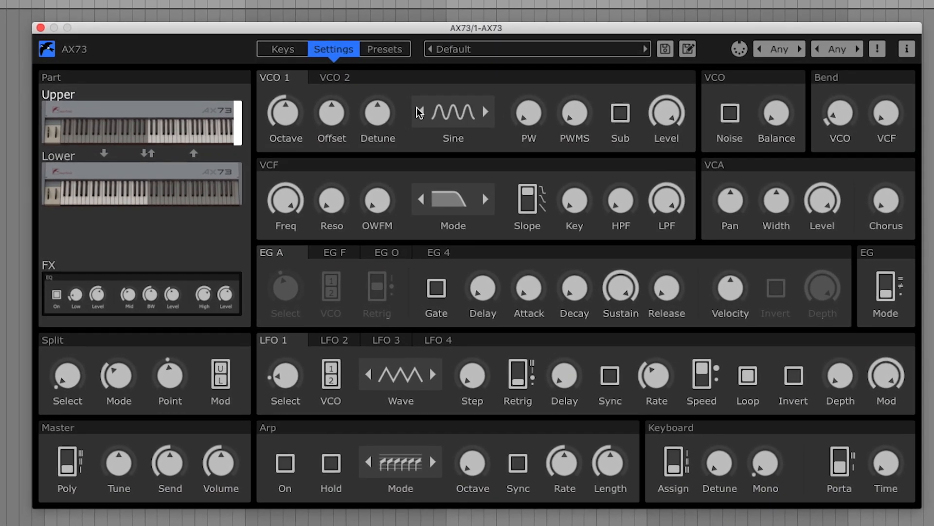
left_click(390, 252)
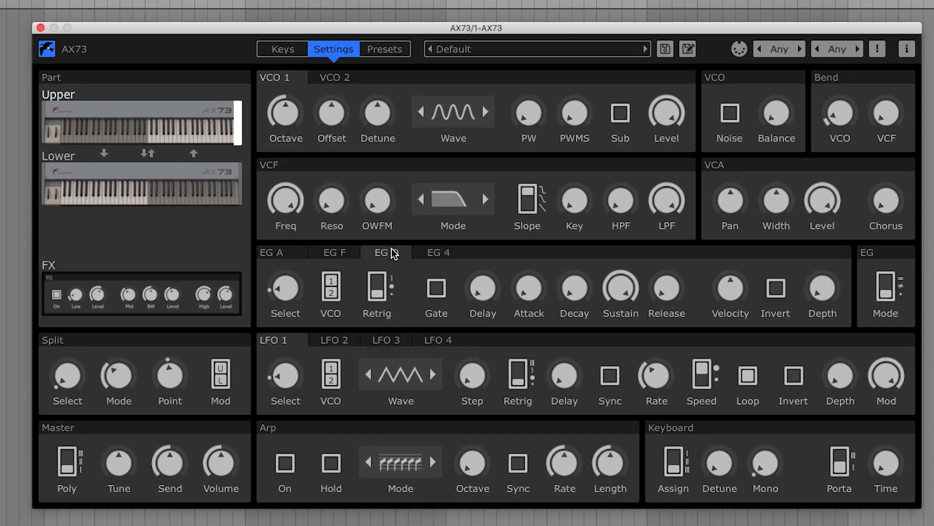
left_click_drag(811, 291, 811, 127)
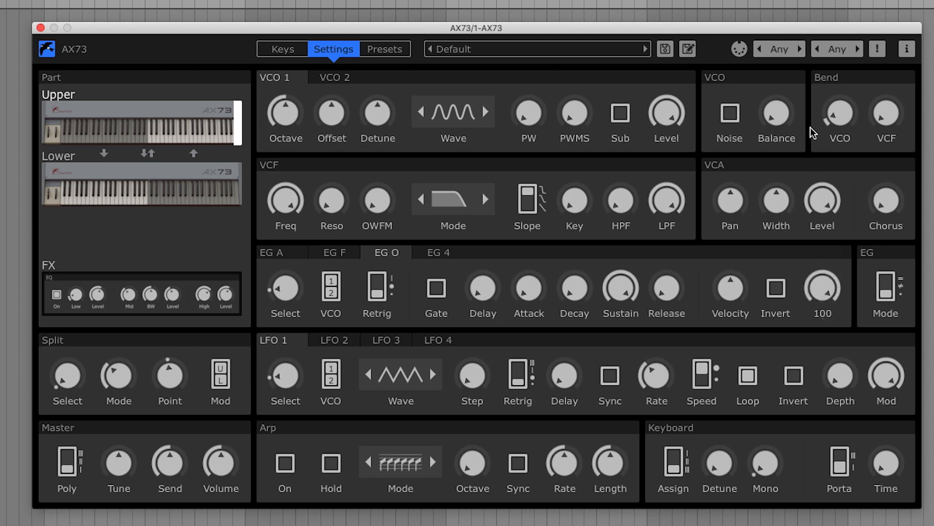
left_click_drag(528, 288, 521, 192)
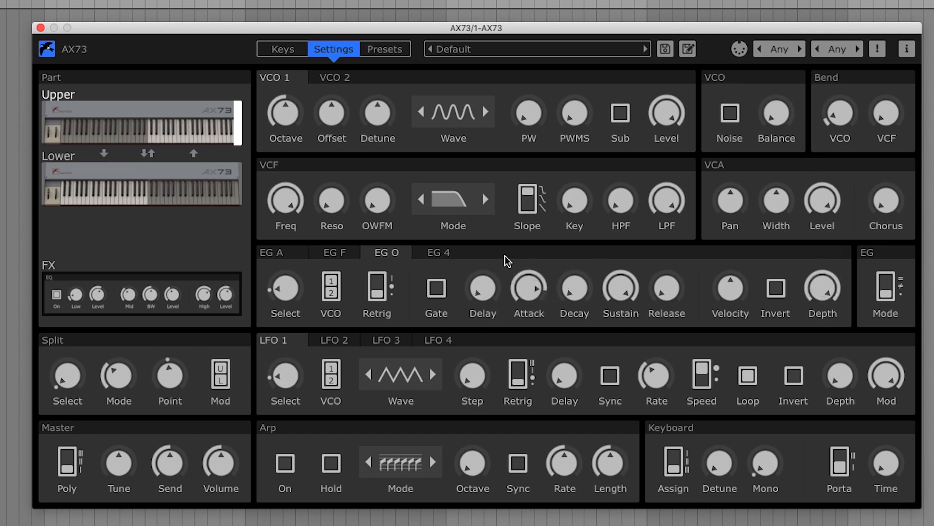